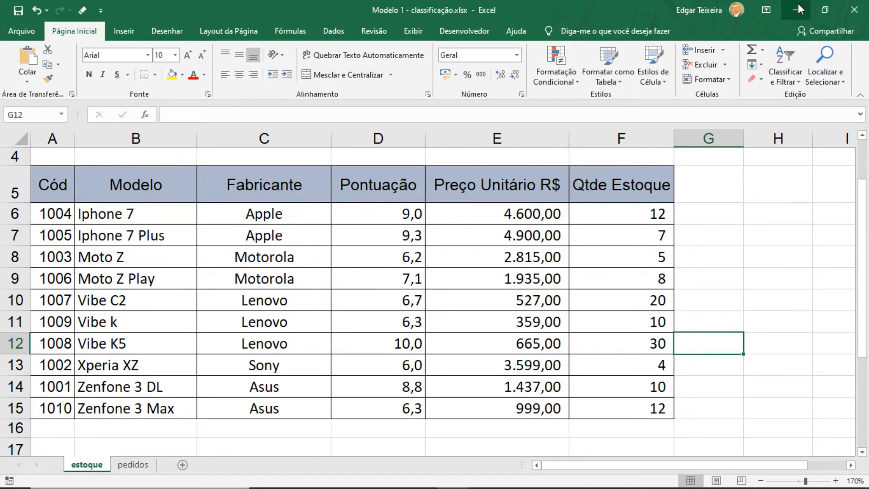
Step: Sort the stock table by the Cód column from smallest to largest
{"action": "left_click", "coordinate": [62, 183]}
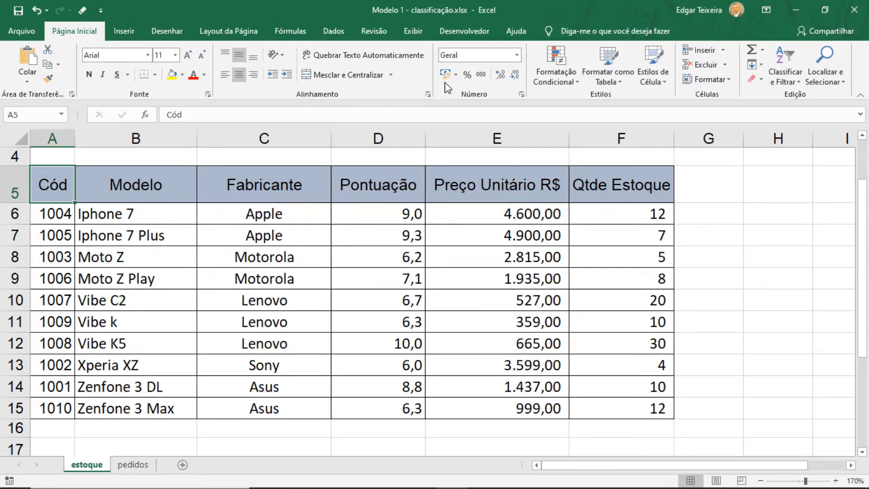
{"action": "left_click", "coordinate": [339, 36]}
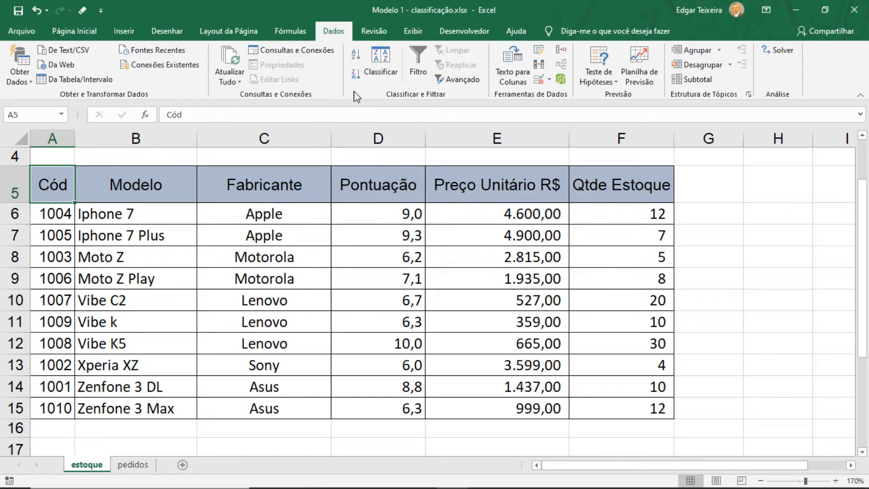
{"action": "left_click", "coordinate": [356, 62]}
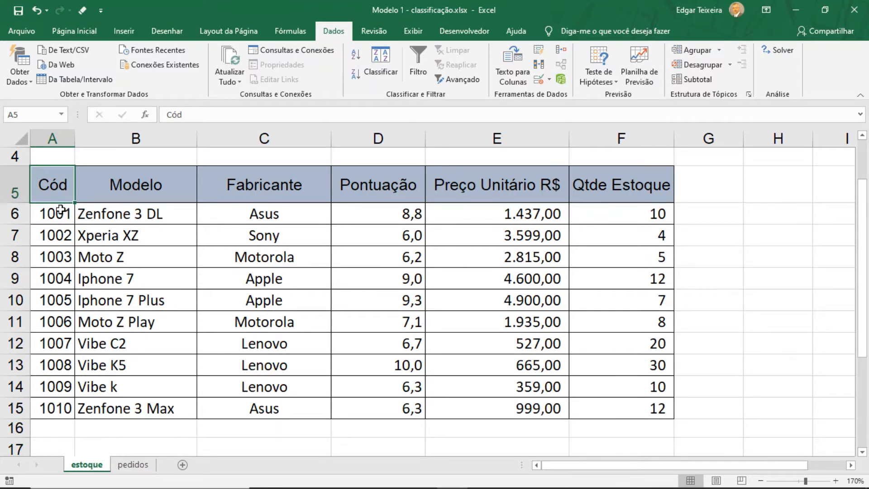
{"action": "left_click_drag", "start_coordinate": [60, 209], "coordinate": [54, 408]}
{"action": "left_click", "coordinate": [59, 188]}
Step: Sort the stock table by Fabricante from A to Z, and after that by Cód from largest to smallest
{"action": "left_click", "coordinate": [248, 189]}
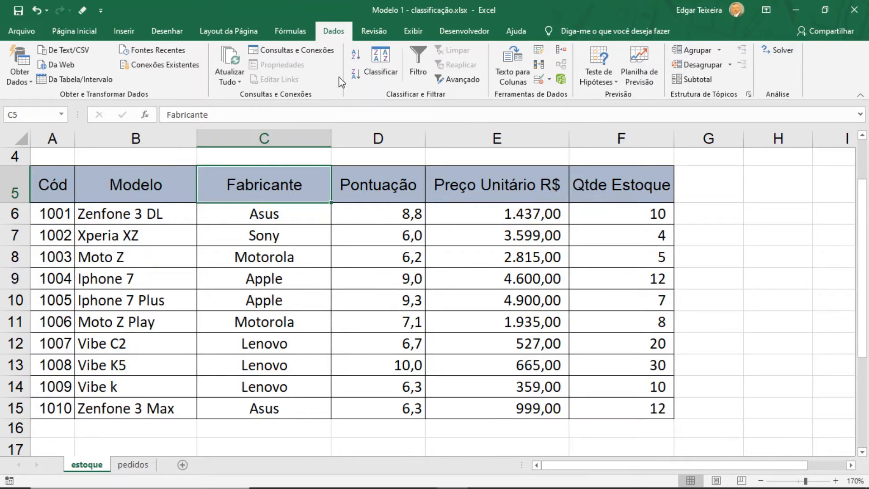
{"action": "left_click", "coordinate": [354, 55]}
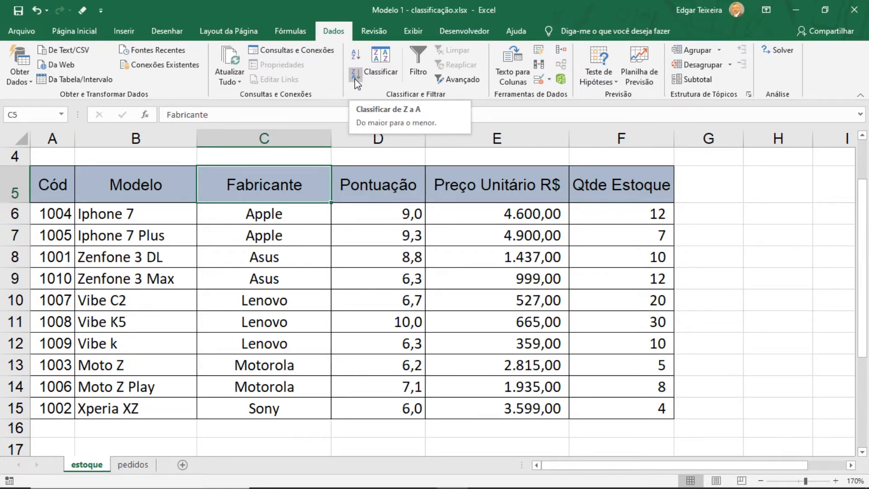
{"action": "left_click", "coordinate": [55, 187]}
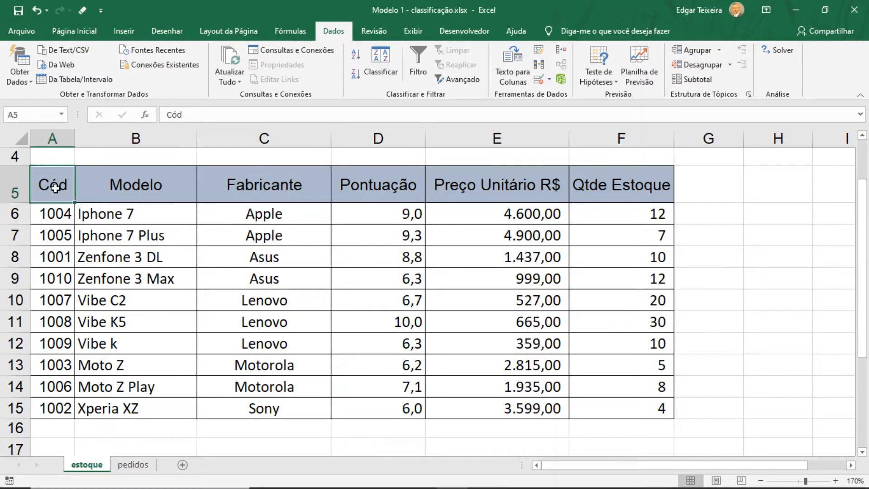
{"action": "left_click", "coordinate": [356, 74]}
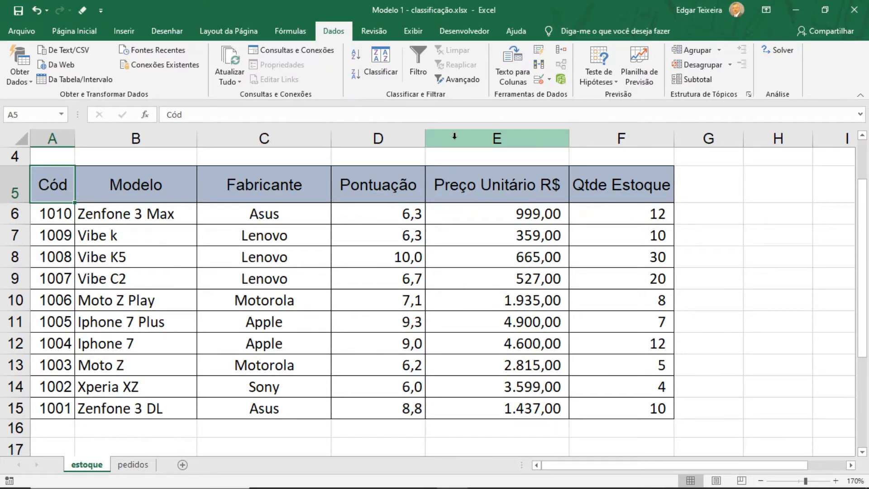
Step: Sort the stock table by Preço Unitário R$ in ascending order, and after that in descending order
{"action": "left_click", "coordinate": [477, 192]}
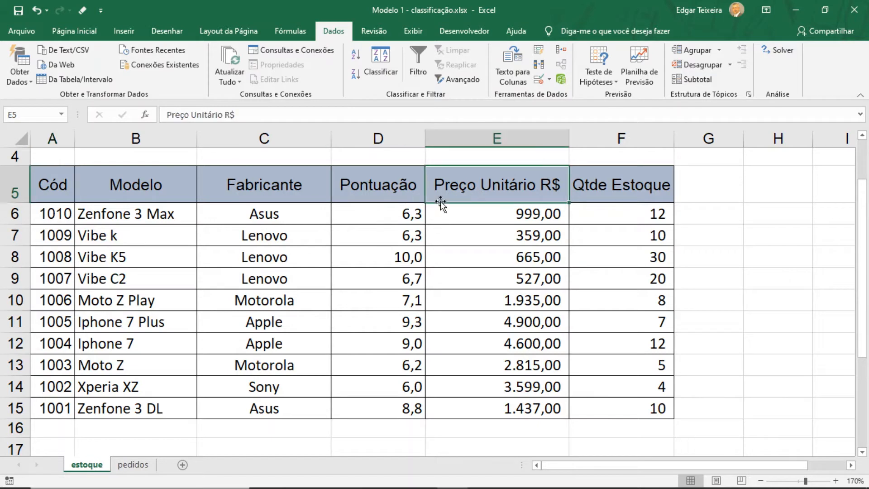
{"action": "left_click", "coordinate": [356, 54]}
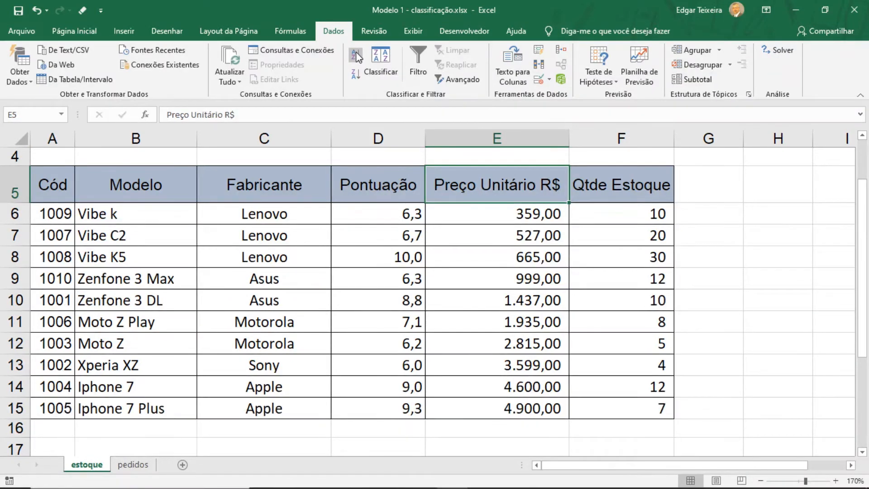
{"action": "left_click", "coordinate": [353, 79]}
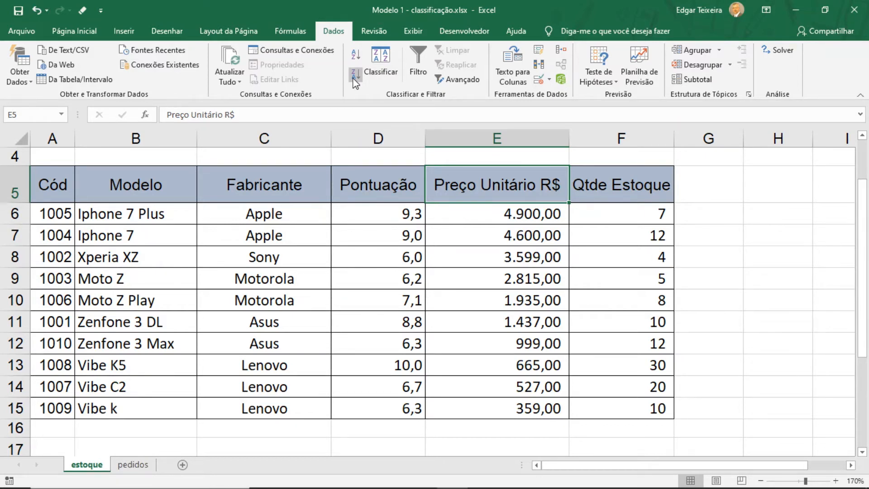
Step: Sort the stock table by Qtde Estoque in ascending order, and after that in descending order
{"action": "left_click", "coordinate": [628, 186]}
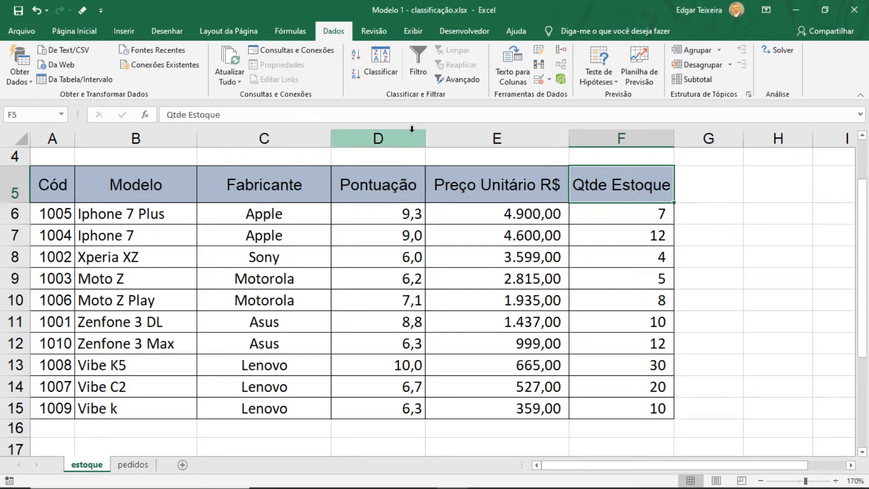
{"action": "left_click", "coordinate": [357, 58]}
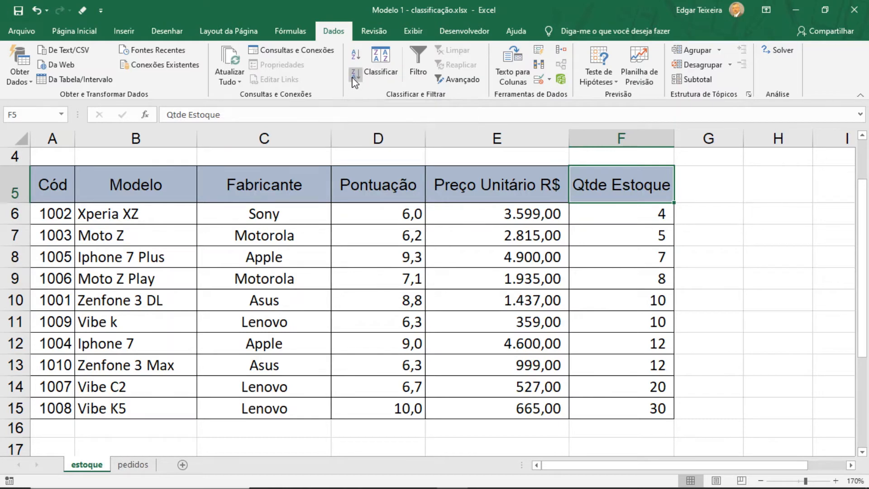
{"action": "left_click", "coordinate": [353, 78]}
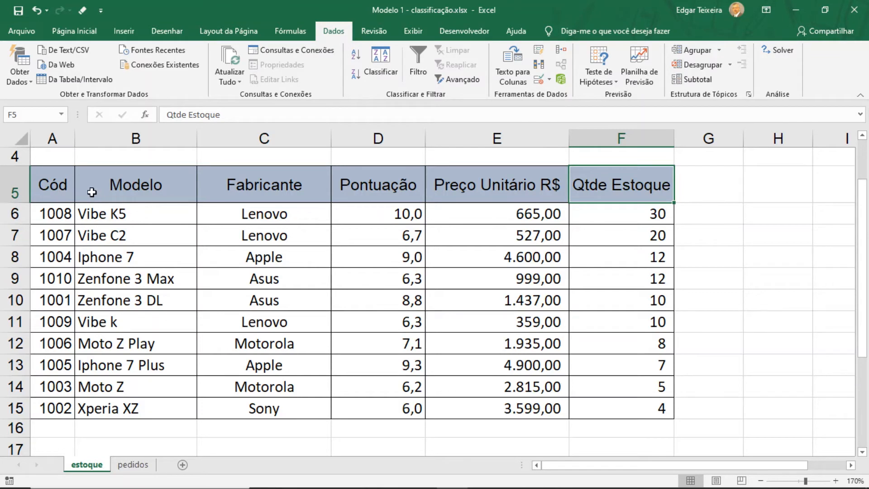
Step: Sort the stock table by Cód in ascending order again
{"action": "left_click", "coordinate": [63, 190]}
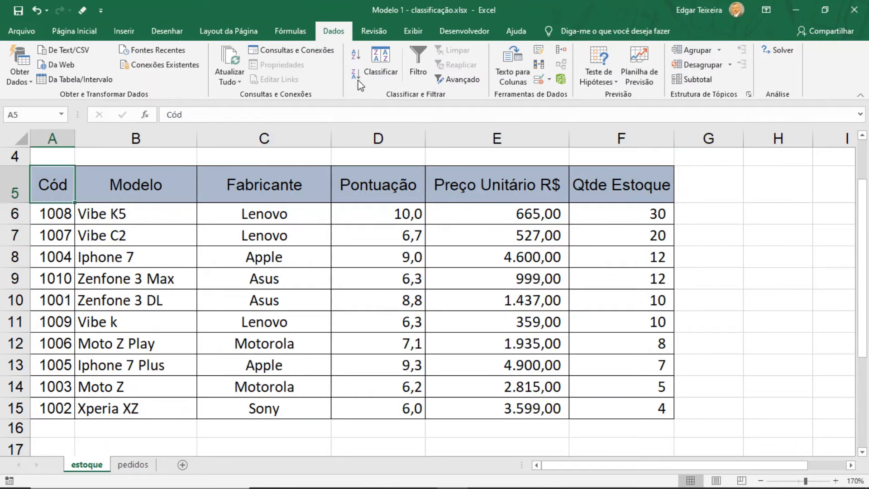
{"action": "left_click", "coordinate": [356, 57]}
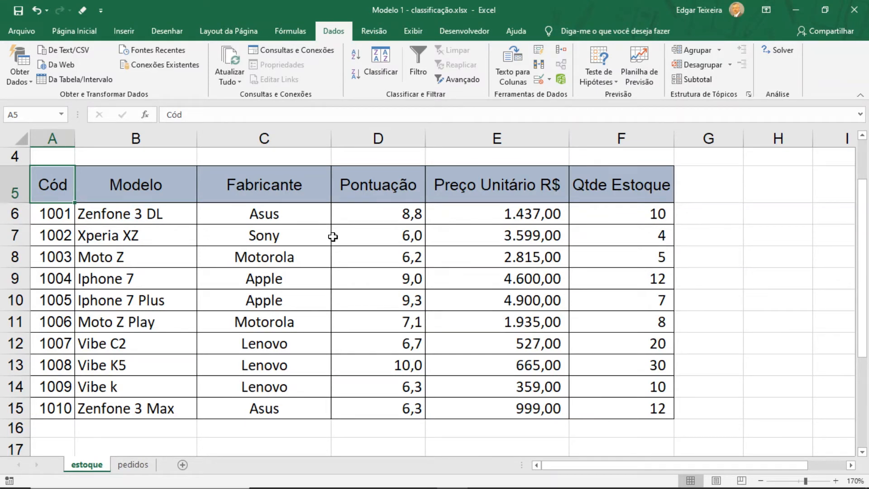
Step: Start a custom sort of the whole table including its headers (A5:F15) and set Pontuação as the sort column
{"action": "left_click_drag", "start_coordinate": [53, 187], "coordinate": [136, 186]}
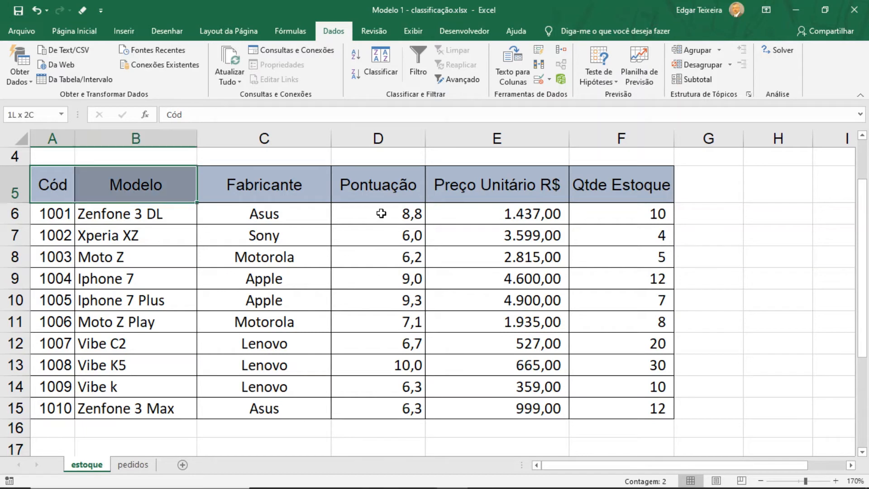
{"action": "left_click_drag", "start_coordinate": [381, 214], "coordinate": [605, 347]}
{"action": "left_click_drag", "start_coordinate": [604, 395], "coordinate": [605, 407]}
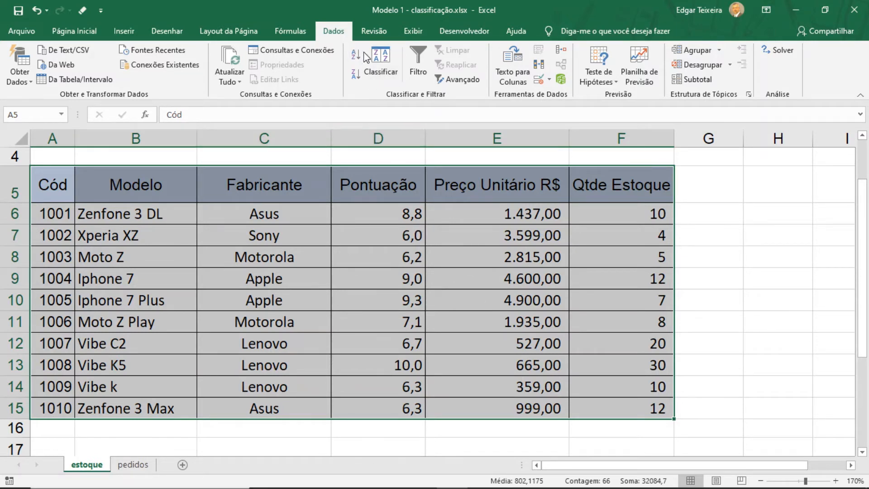
{"action": "left_click", "coordinate": [375, 60]}
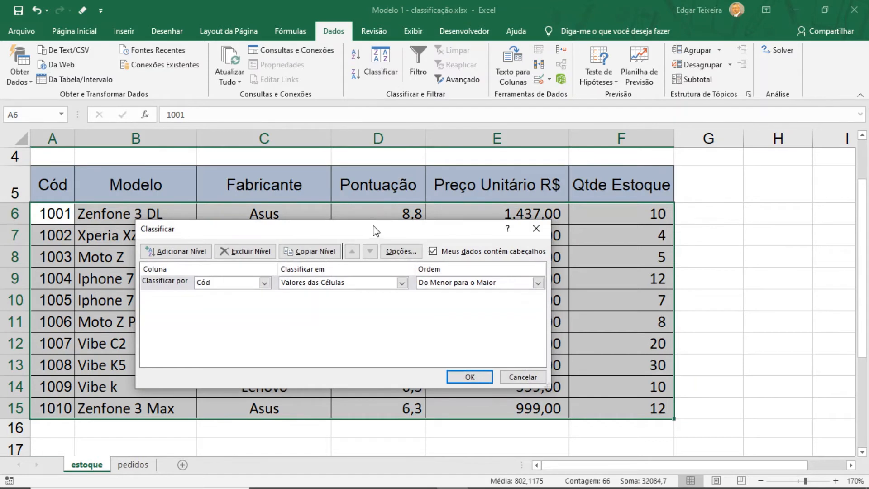
{"action": "left_click_drag", "start_coordinate": [374, 231], "coordinate": [370, 220]}
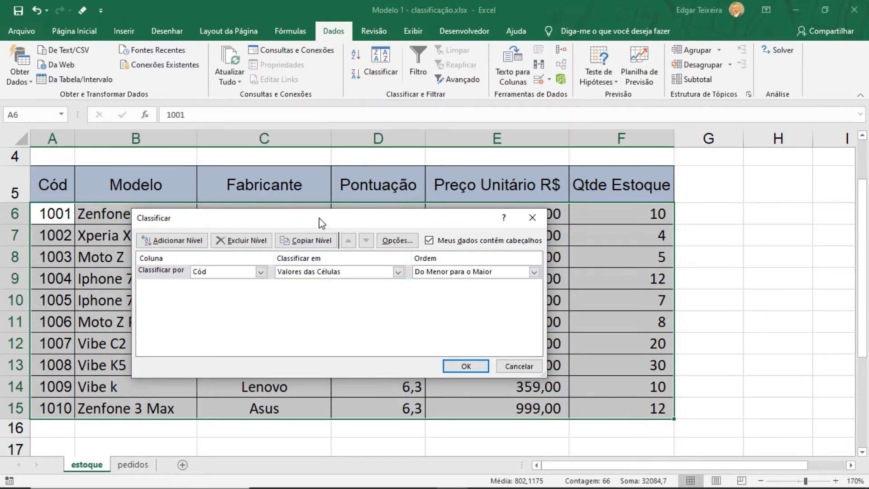
{"action": "left_click_drag", "start_coordinate": [321, 219], "coordinate": [327, 220]}
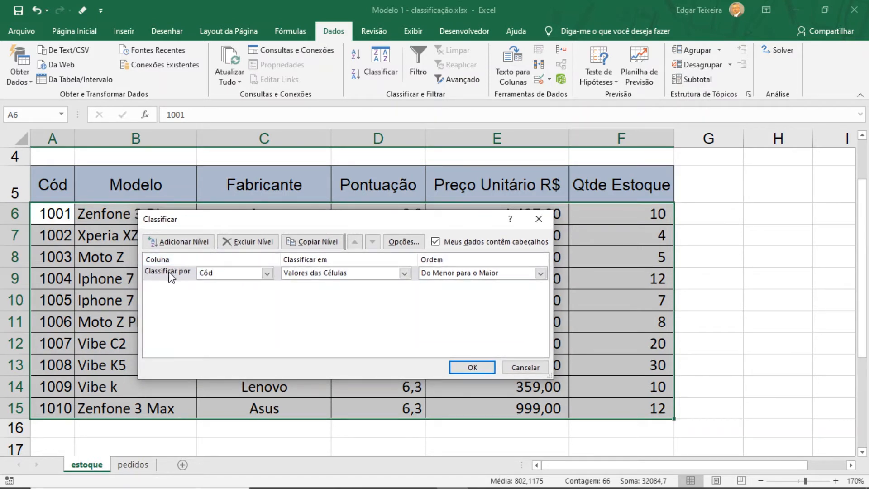
{"action": "left_click", "coordinate": [268, 274]}
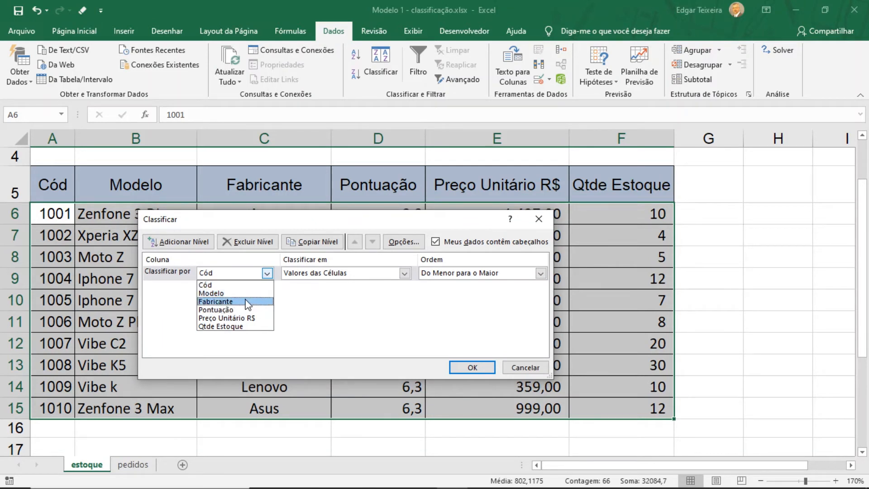
{"action": "left_click", "coordinate": [234, 310]}
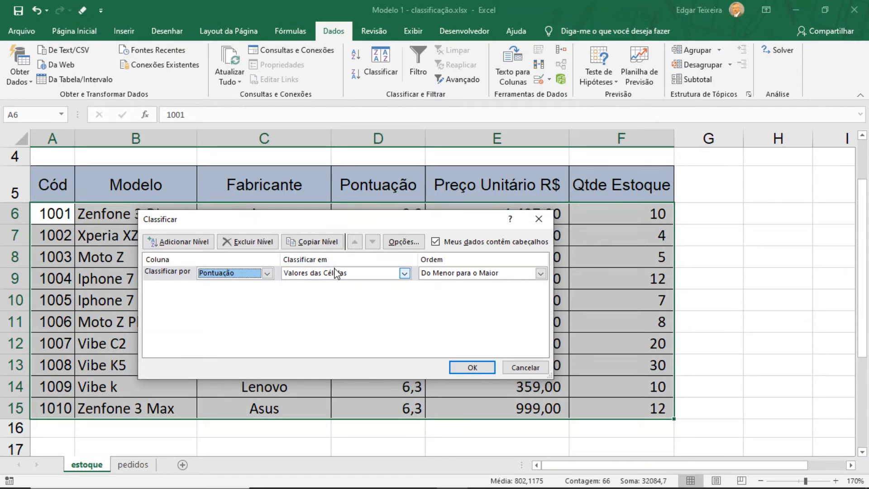
Step: Set the Pontuação sort to use Valores das Células in the order Do Menor para o Maior, and apply it
{"action": "left_click", "coordinate": [405, 273]}
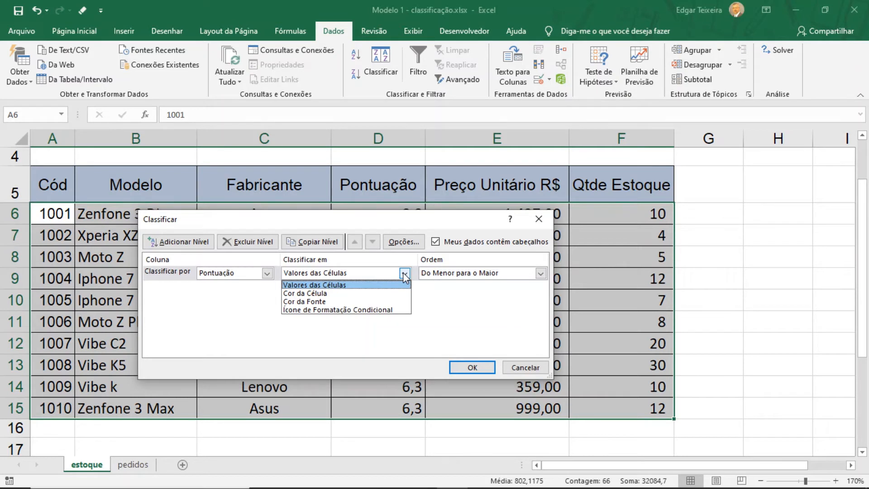
{"action": "left_click", "coordinate": [374, 286]}
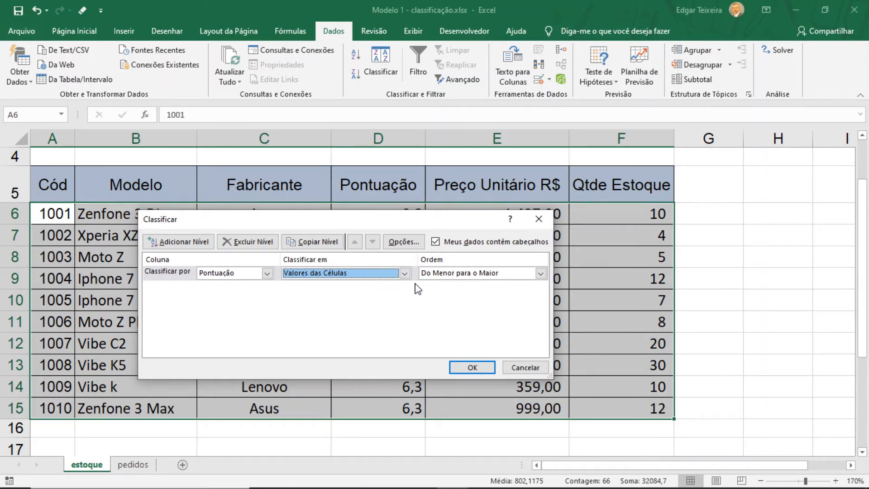
{"action": "left_click", "coordinate": [541, 274]}
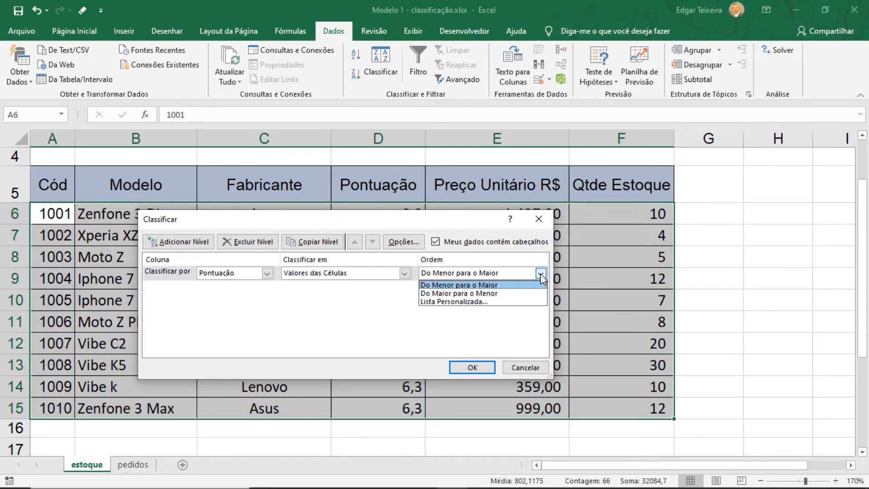
{"action": "left_click", "coordinate": [510, 287]}
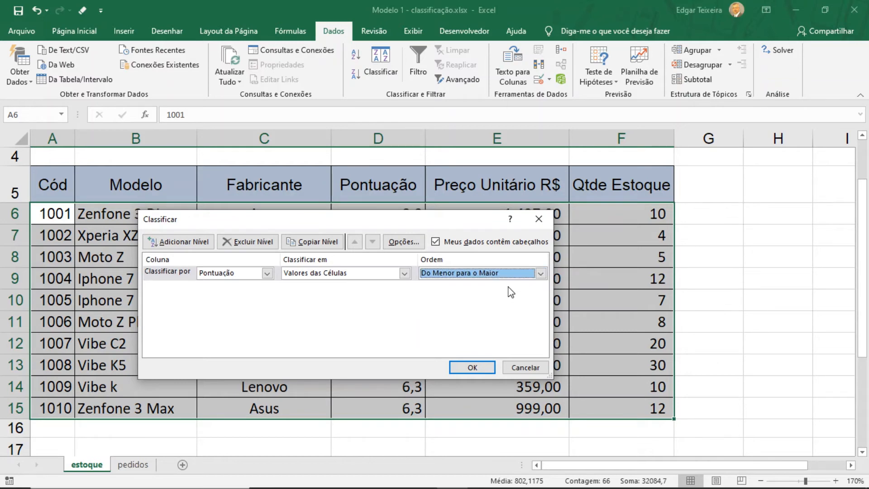
{"action": "left_click", "coordinate": [472, 367]}
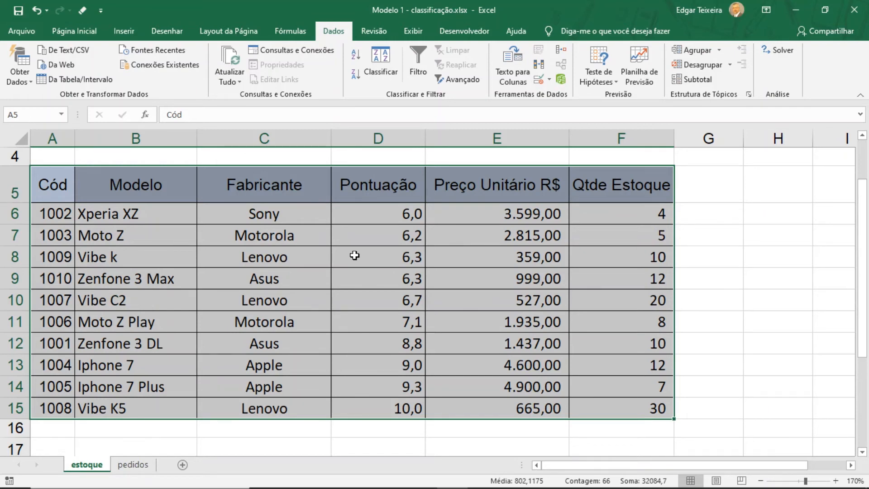
Step: Start another custom sort of the whole table and set Fabricante as the first sort level
{"action": "left_click_drag", "start_coordinate": [277, 186], "coordinate": [633, 412]}
{"action": "left_click", "coordinate": [384, 74]}
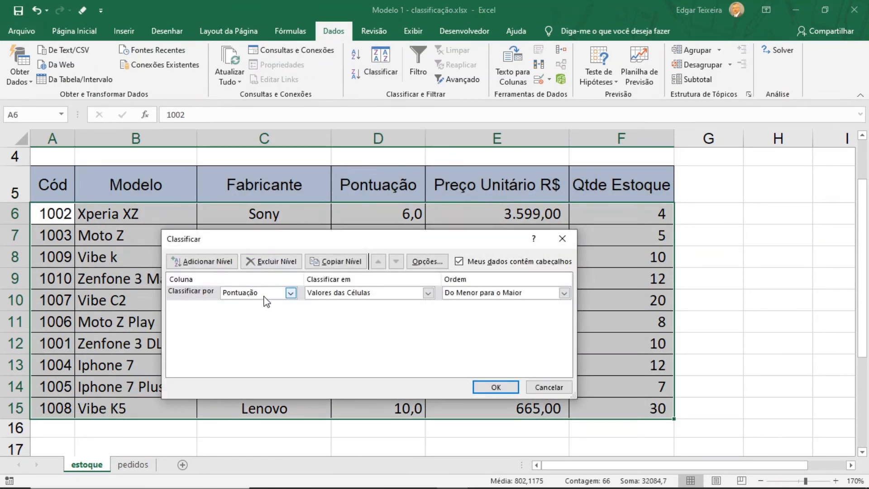
{"action": "left_click", "coordinate": [291, 294]}
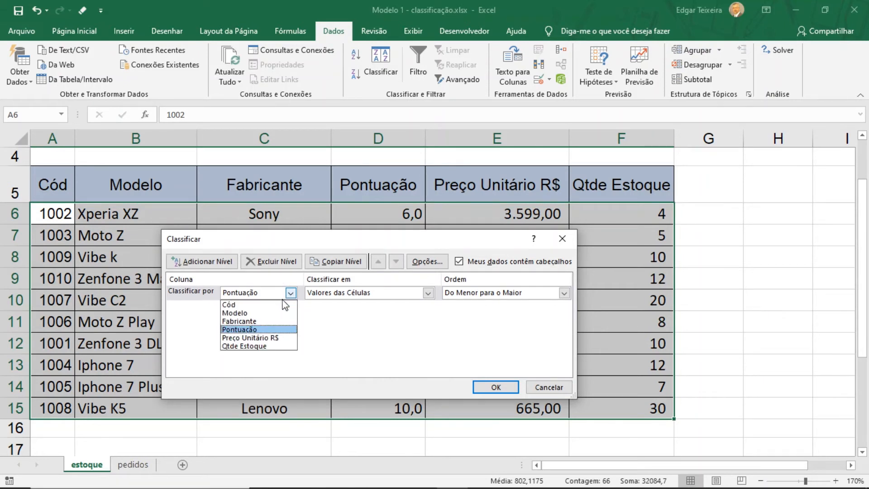
{"action": "left_click", "coordinate": [261, 322]}
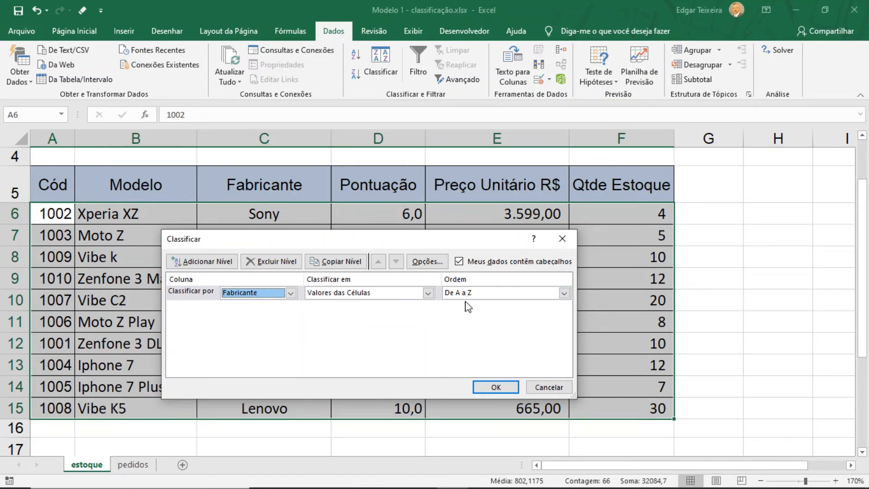
Step: Add a second sort level by Qtde Estoque, Do Menor para o Maior, apply the sort, and select the Fabricante values
{"action": "left_click", "coordinate": [204, 263]}
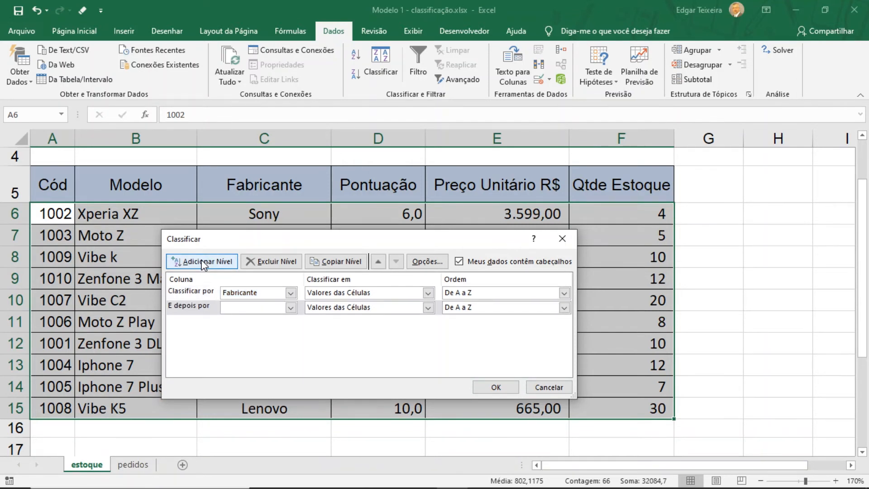
{"action": "left_click", "coordinate": [291, 309]}
{"action": "left_click", "coordinate": [292, 309]}
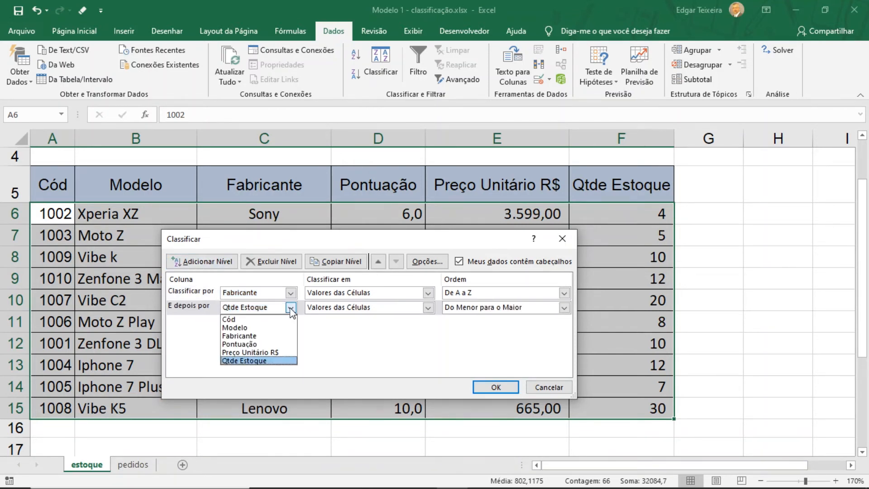
{"action": "left_click", "coordinate": [267, 368]}
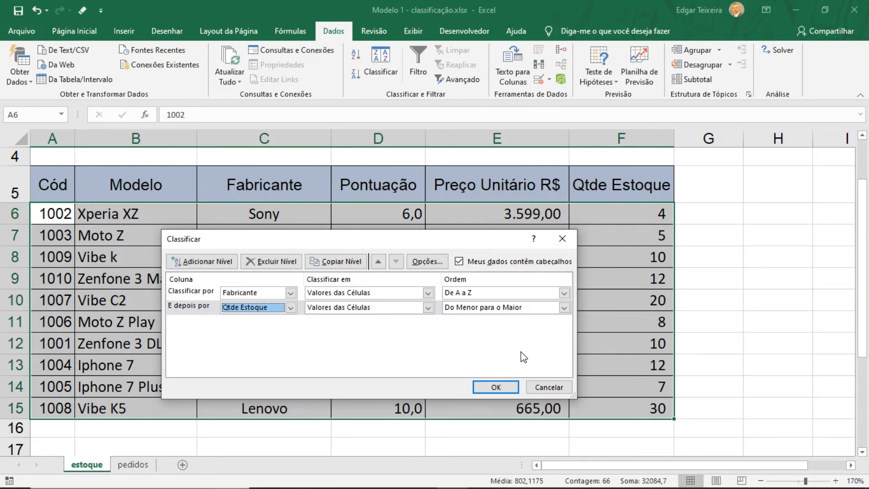
{"action": "left_click", "coordinate": [496, 387]}
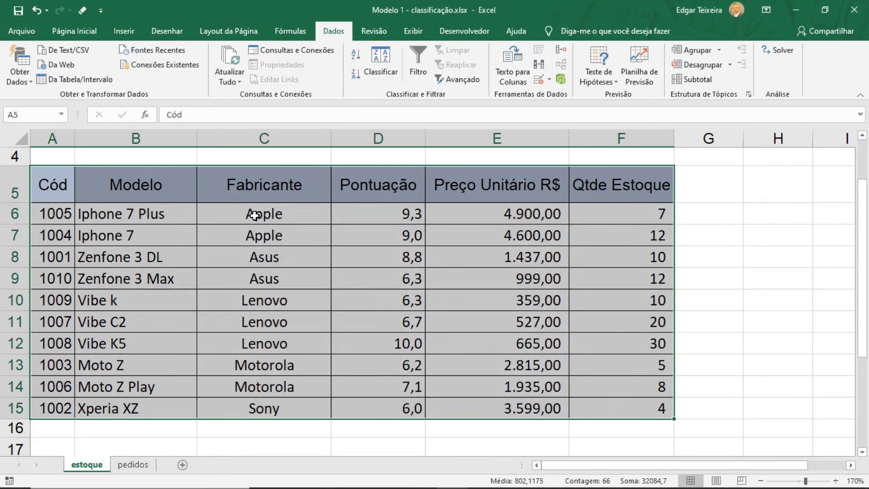
{"action": "left_click_drag", "start_coordinate": [258, 216], "coordinate": [265, 404]}
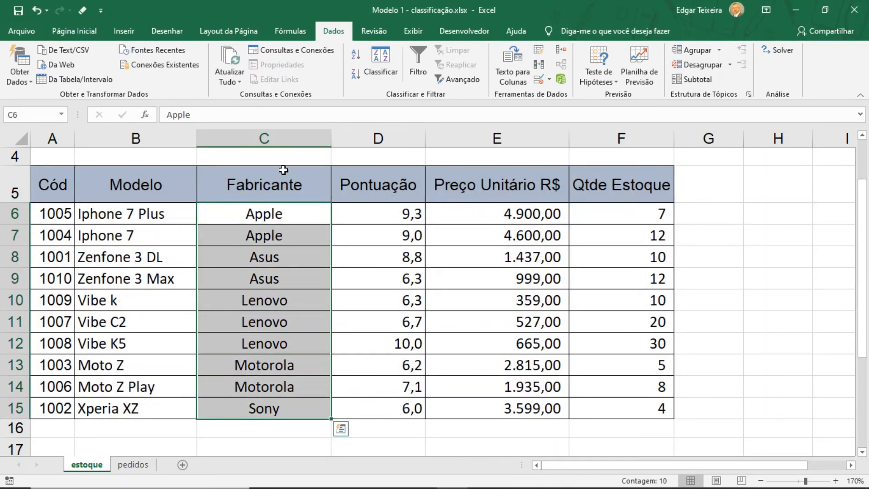
Step: Compare the Apple, Asus, Lenovo and Motorola rows in Fabricante with their Qtde Estoque values to check the two-level sort order
{"action": "left_click_drag", "start_coordinate": [266, 215], "coordinate": [269, 235]}
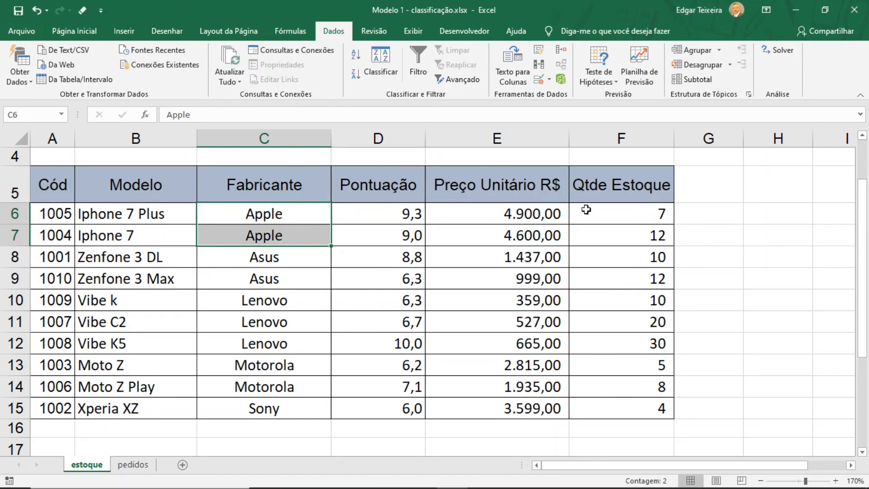
{"action": "left_click_drag", "start_coordinate": [587, 210], "coordinate": [586, 234]}
{"action": "left_click_drag", "start_coordinate": [291, 256], "coordinate": [293, 272]}
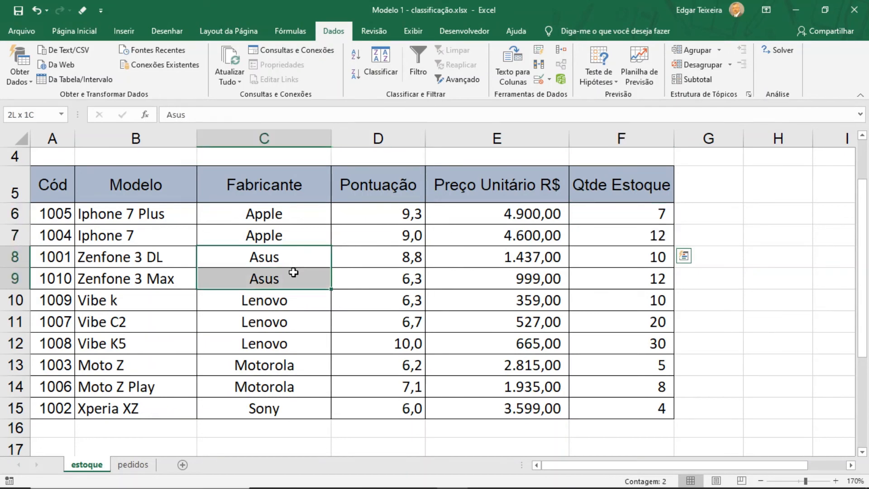
{"action": "left_click", "coordinate": [615, 256]}
{"action": "left_click_drag", "start_coordinate": [614, 257], "coordinate": [613, 284]}
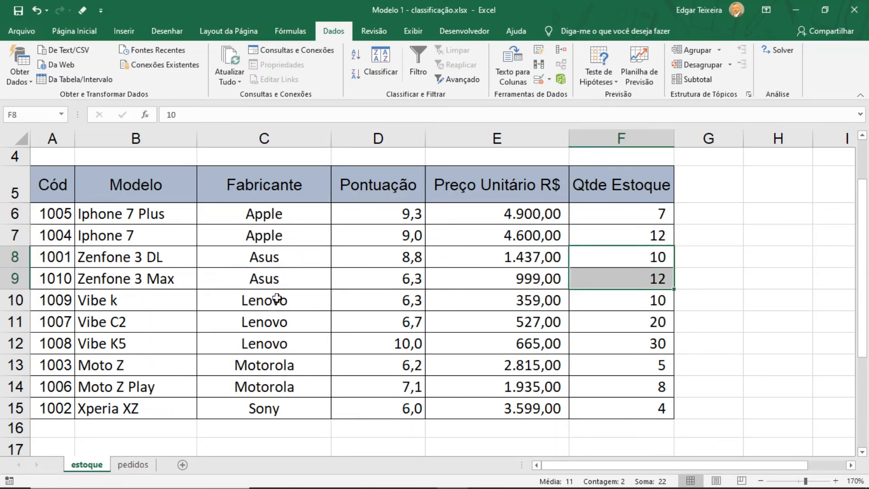
{"action": "key", "text": "Down"}
{"action": "left_click_drag", "start_coordinate": [306, 301], "coordinate": [308, 340]}
{"action": "left_click_drag", "start_coordinate": [618, 298], "coordinate": [618, 344]}
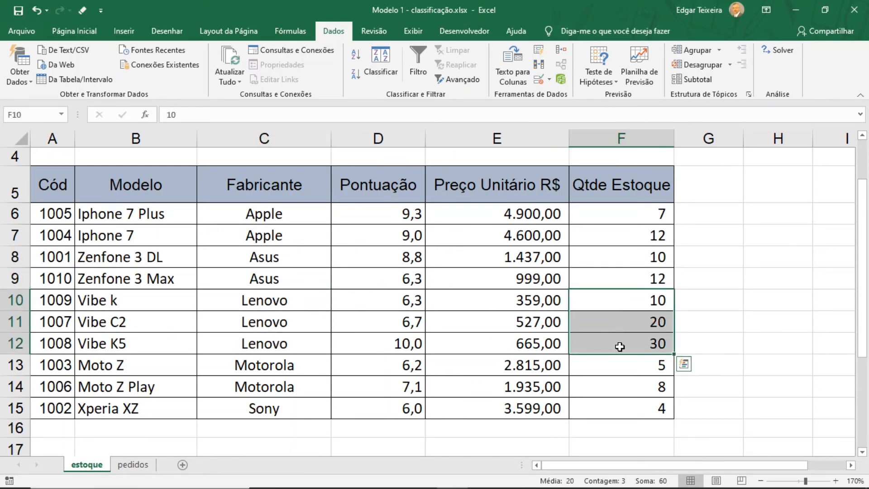
{"action": "left_click", "coordinate": [303, 366]}
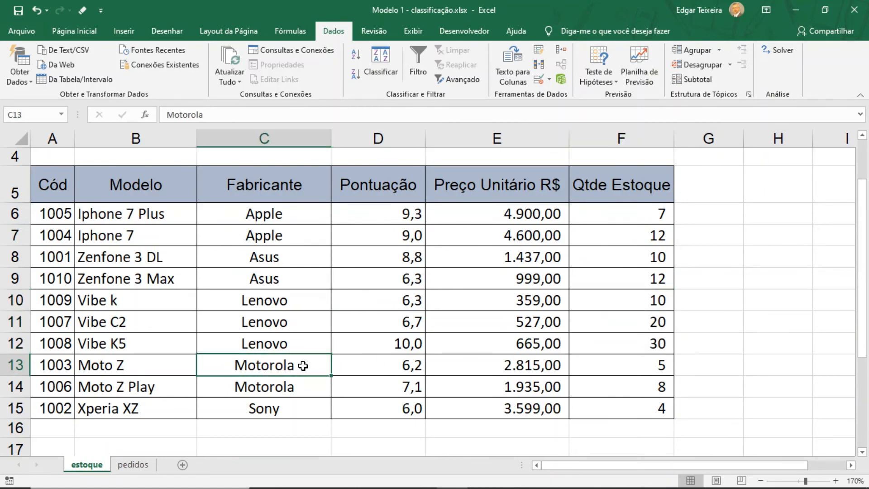
{"action": "left_click_drag", "start_coordinate": [302, 366], "coordinate": [301, 386]}
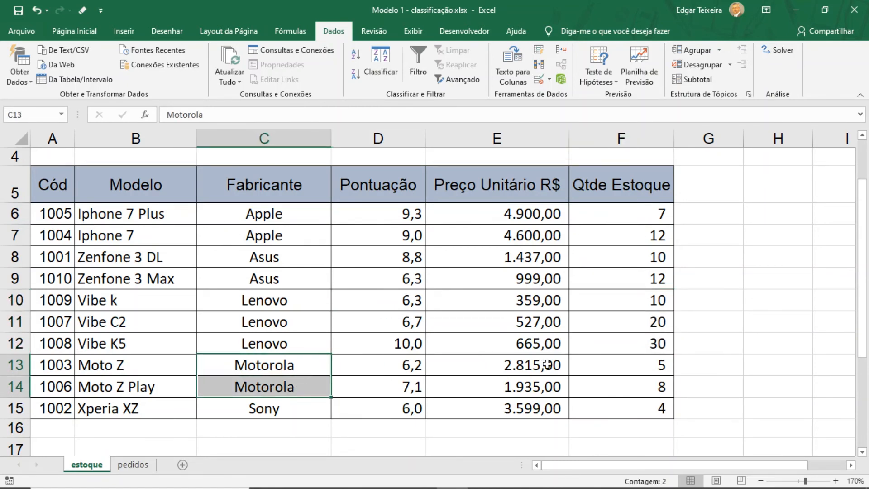
{"action": "left_click_drag", "start_coordinate": [599, 363], "coordinate": [601, 388]}
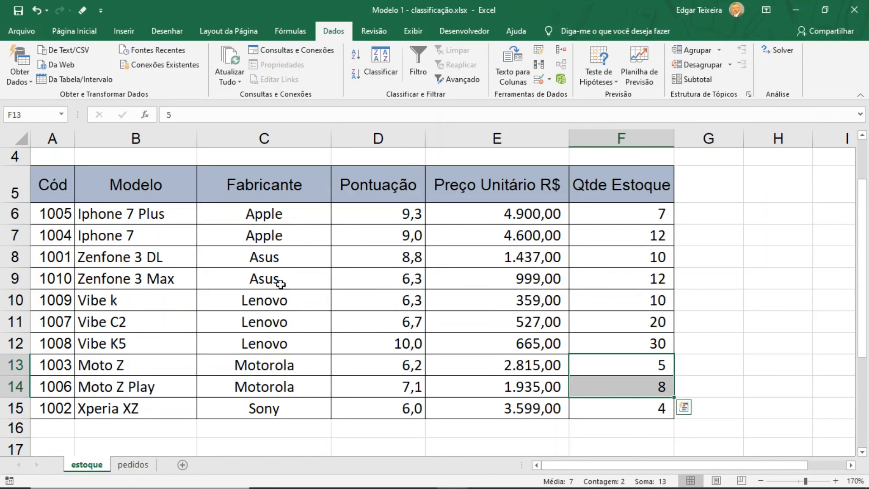
{"action": "left_click", "coordinate": [266, 214]}
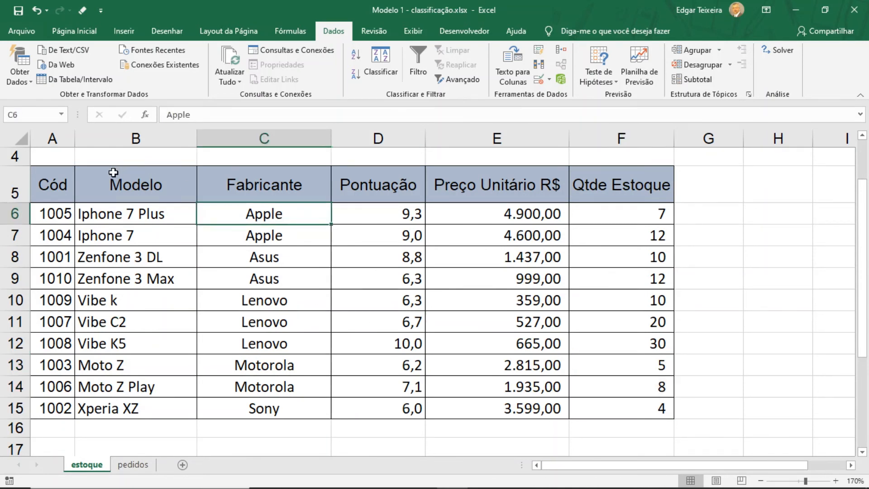
Step: Custom sort the whole table again with the Qtde Estoque level set to Do Maior para o Menor, and check the Apple and Lenovo groups
{"action": "left_click", "coordinate": [54, 186]}
{"action": "left_click_drag", "start_coordinate": [55, 187], "coordinate": [648, 402]}
{"action": "left_click", "coordinate": [381, 66]}
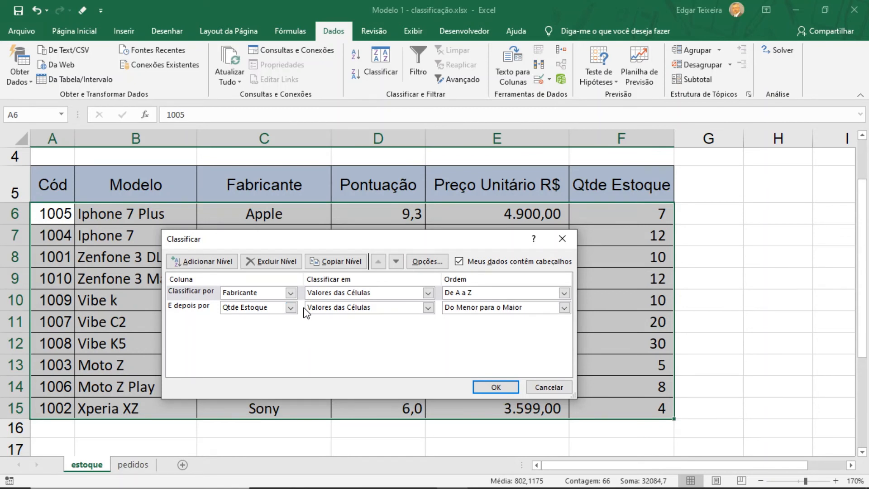
{"action": "left_click", "coordinate": [564, 308]}
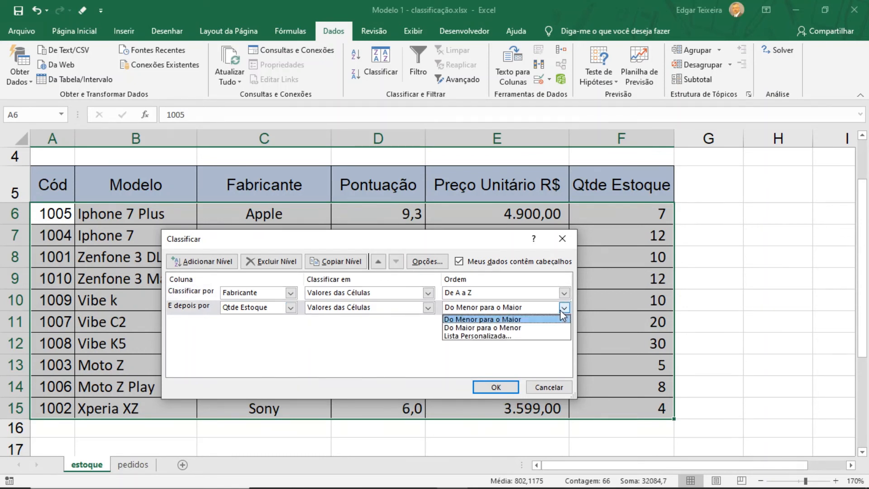
{"action": "left_click", "coordinate": [513, 329]}
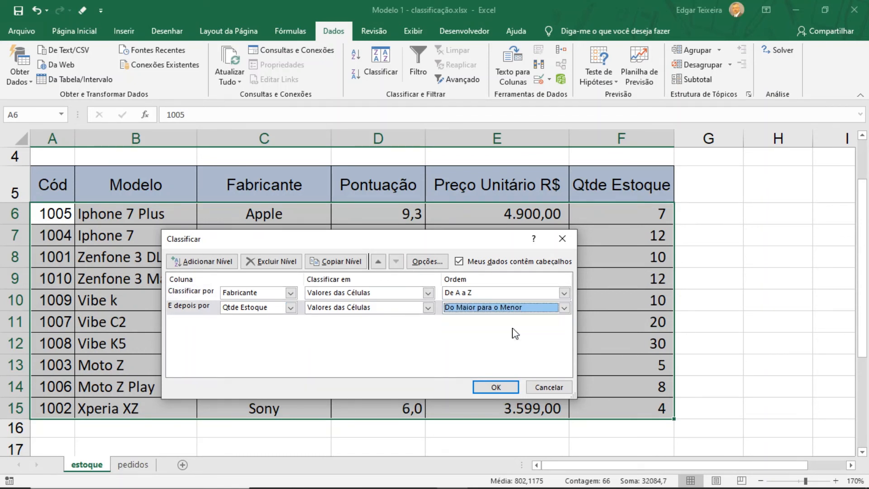
{"action": "left_click", "coordinate": [497, 388]}
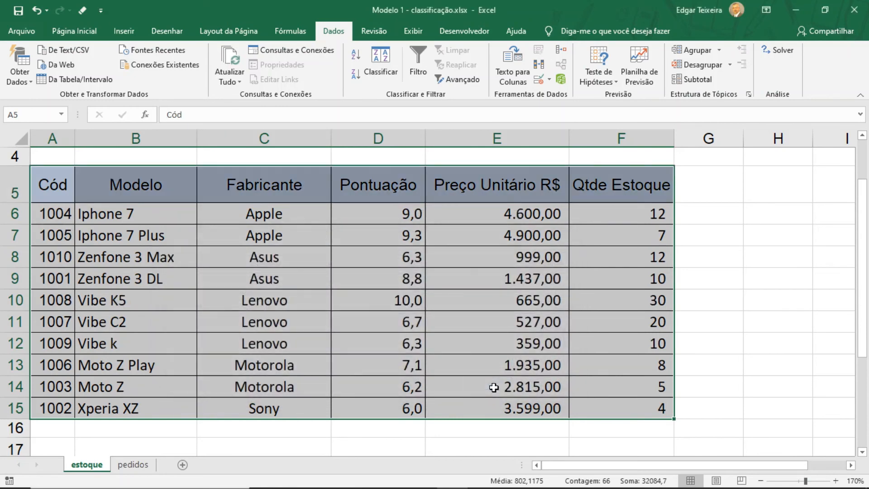
{"action": "left_click_drag", "start_coordinate": [266, 213], "coordinate": [265, 244]}
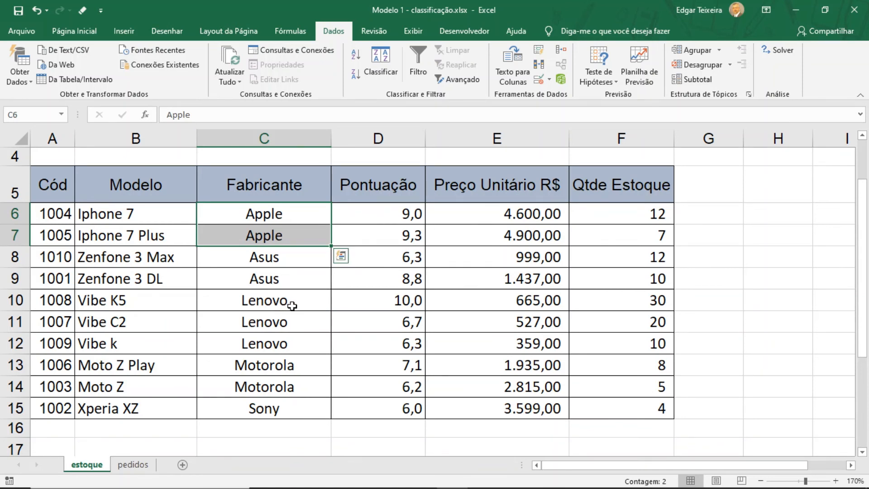
{"action": "left_click_drag", "start_coordinate": [291, 305], "coordinate": [309, 347]}
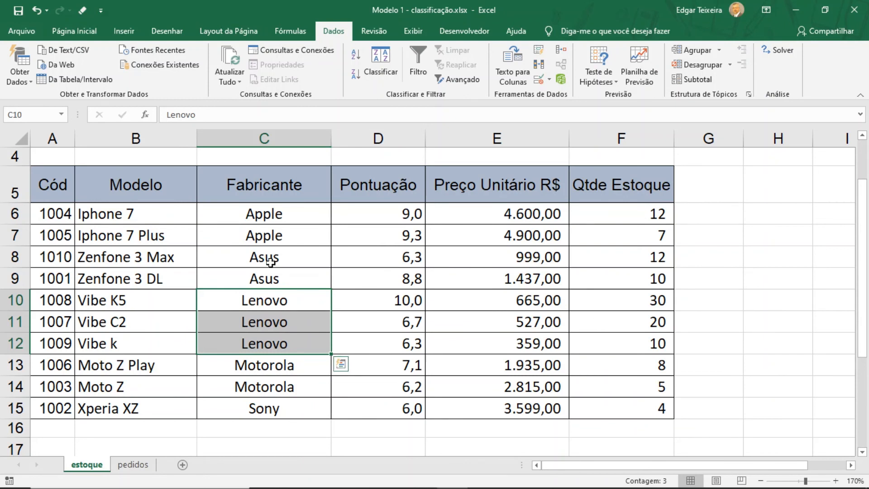
{"action": "left_click", "coordinate": [268, 221]}
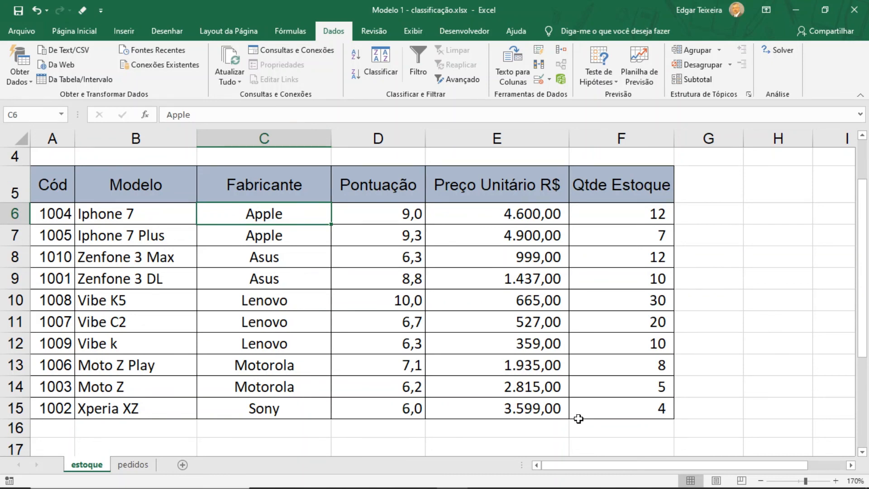
Step: Sort the table by the Cód column in ascending order
{"action": "left_click", "coordinate": [54, 187]}
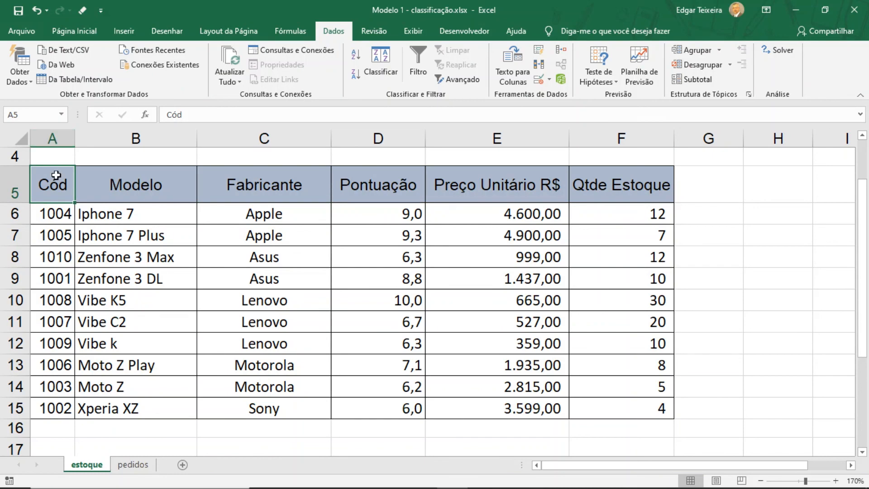
{"action": "left_click", "coordinate": [356, 54]}
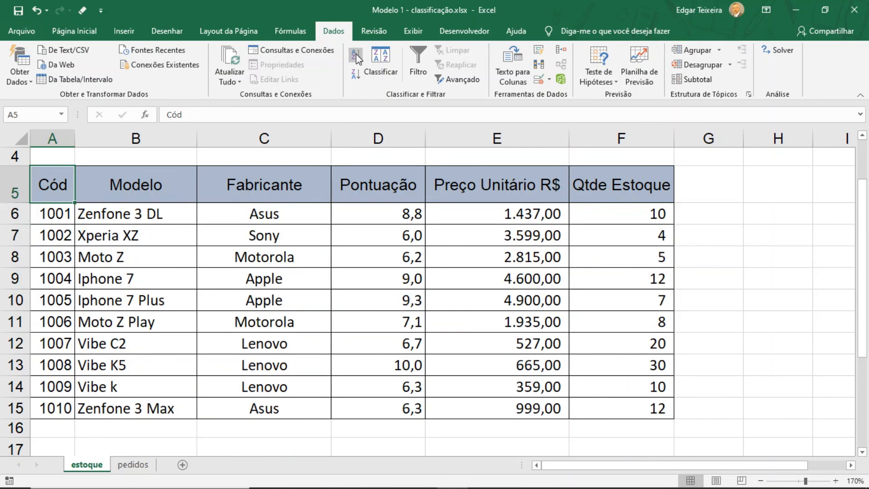